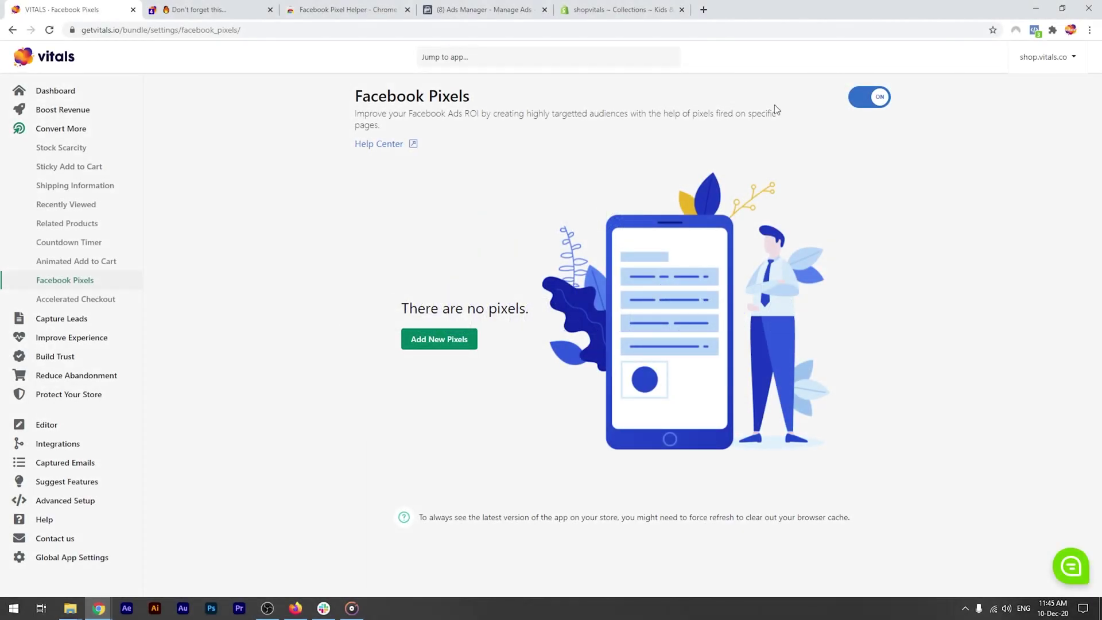
left_click(438, 342)
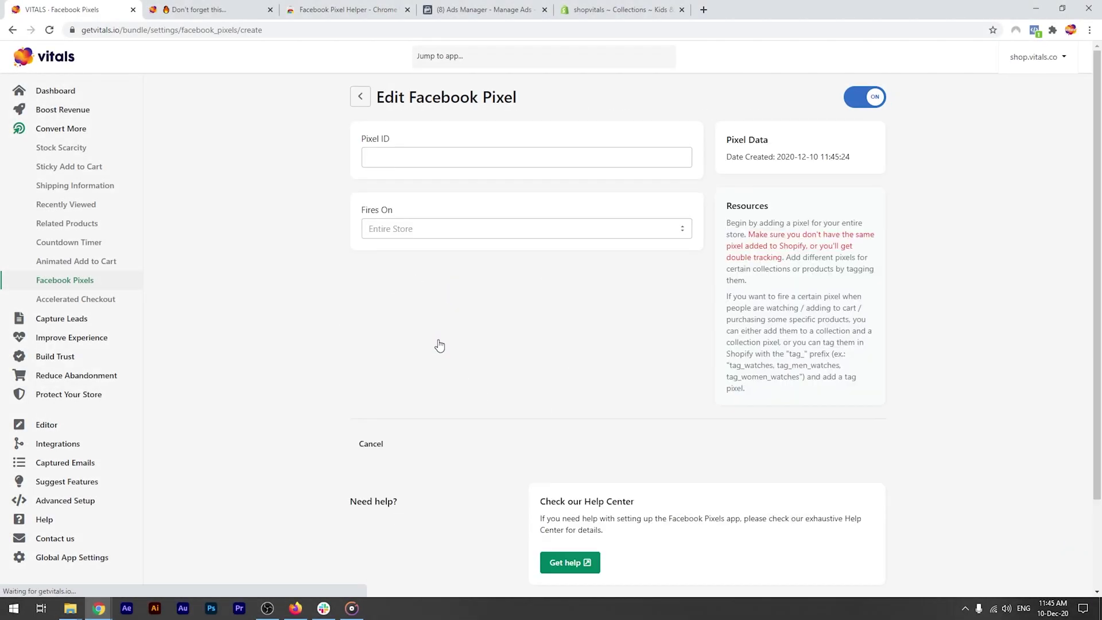
left_click(424, 156)
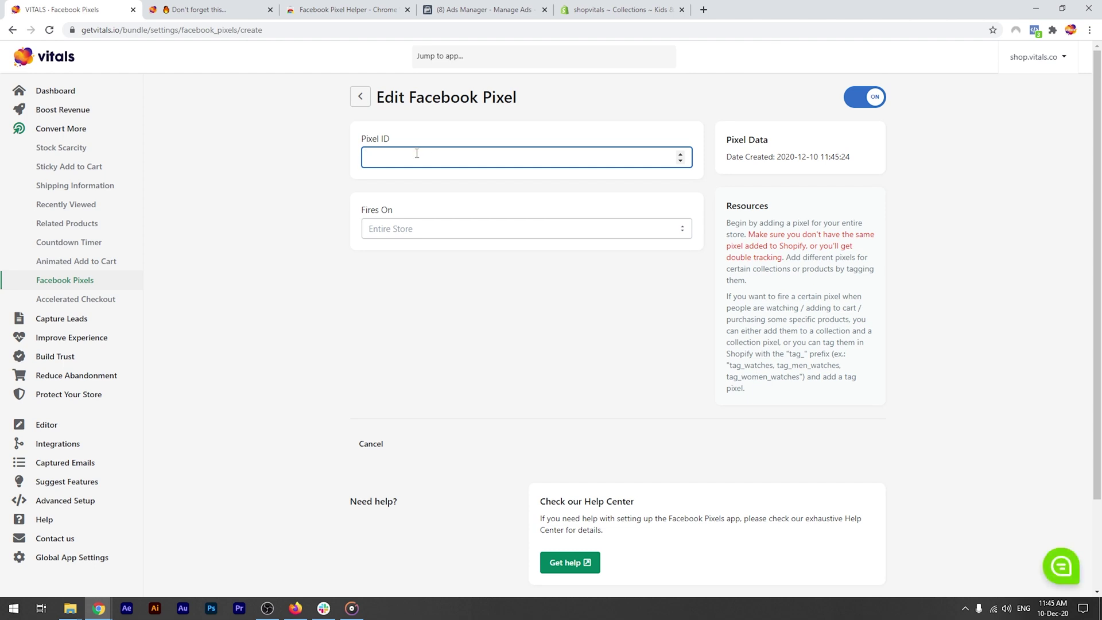
left_click(437, 231)
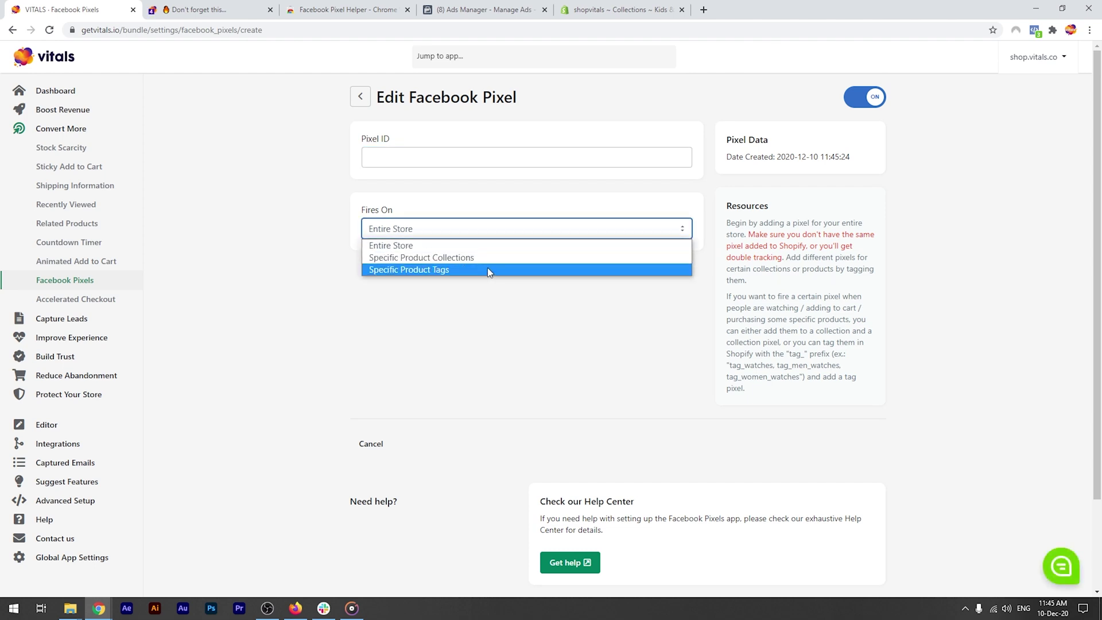
left_click(490, 326)
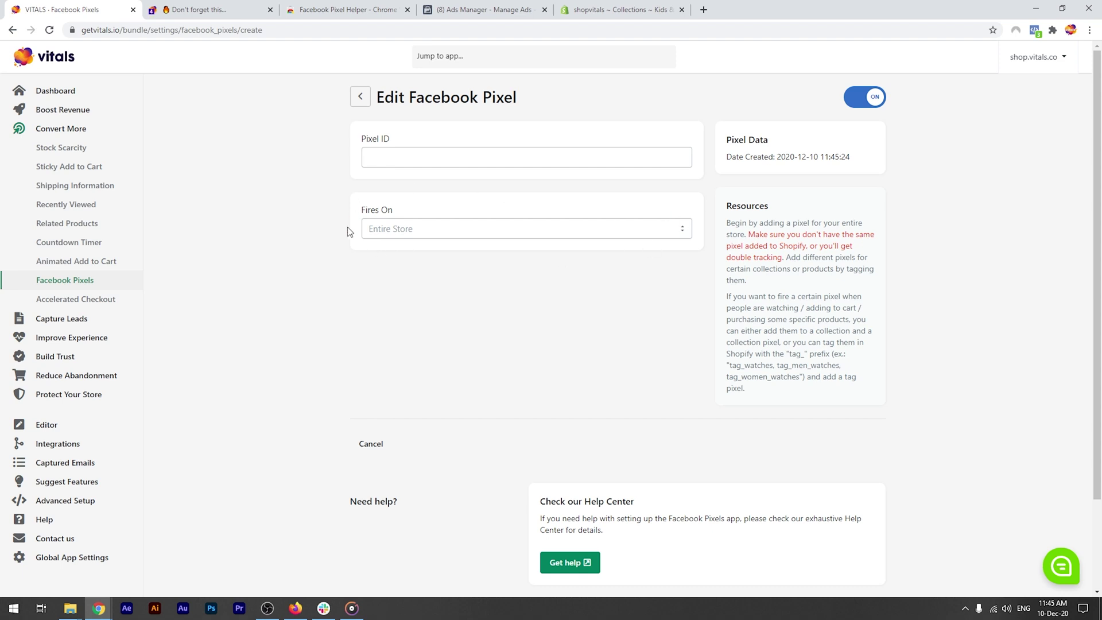
left_click(446, 233)
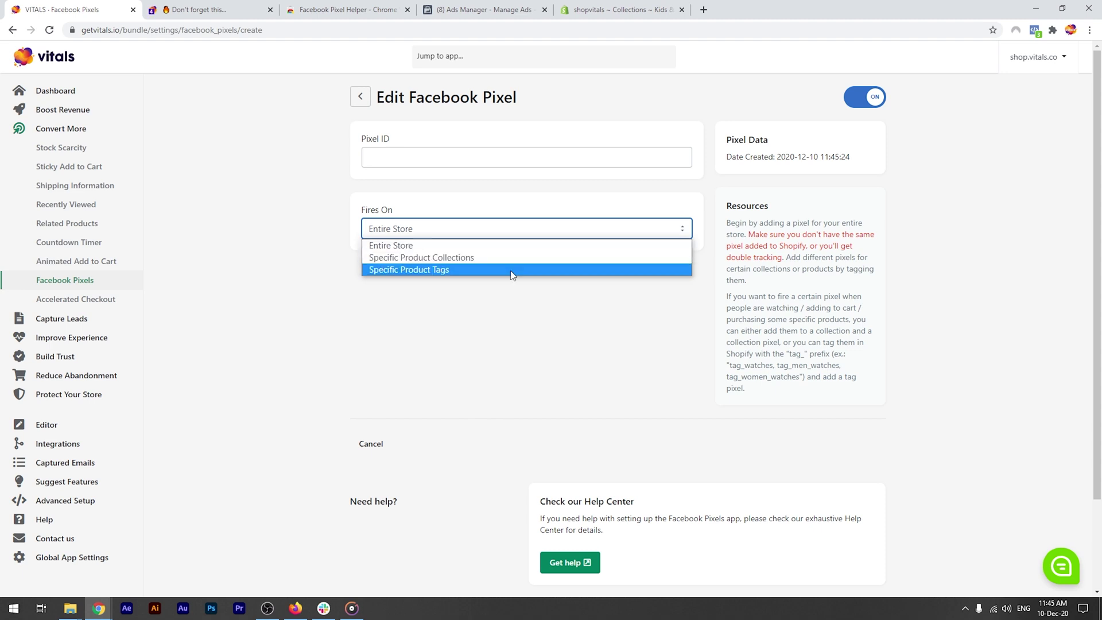
left_click(491, 300)
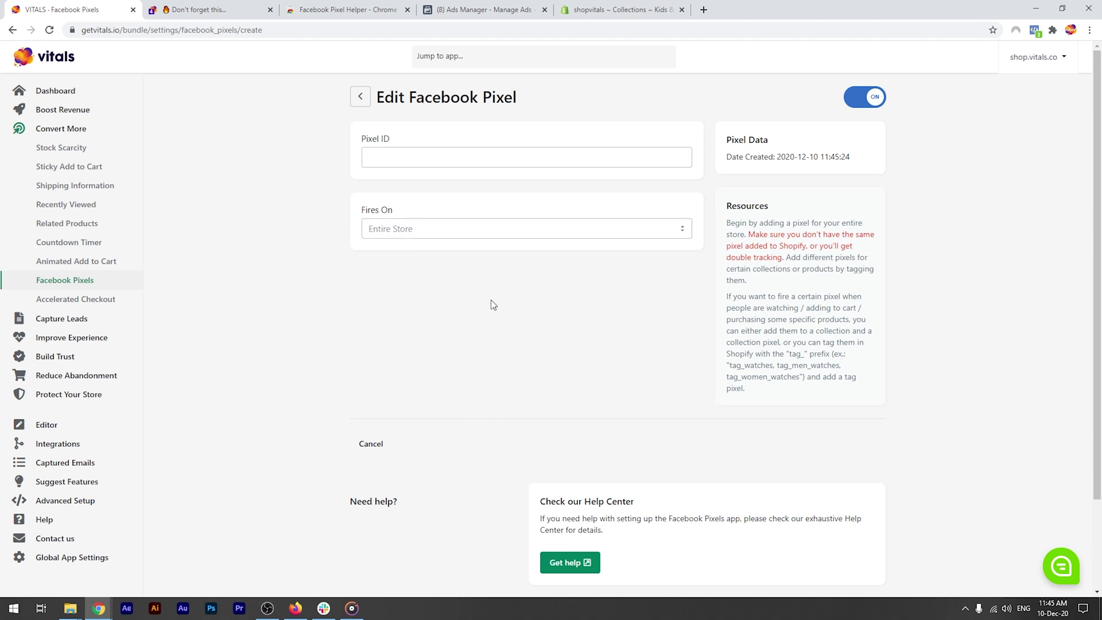
left_click(338, 10)
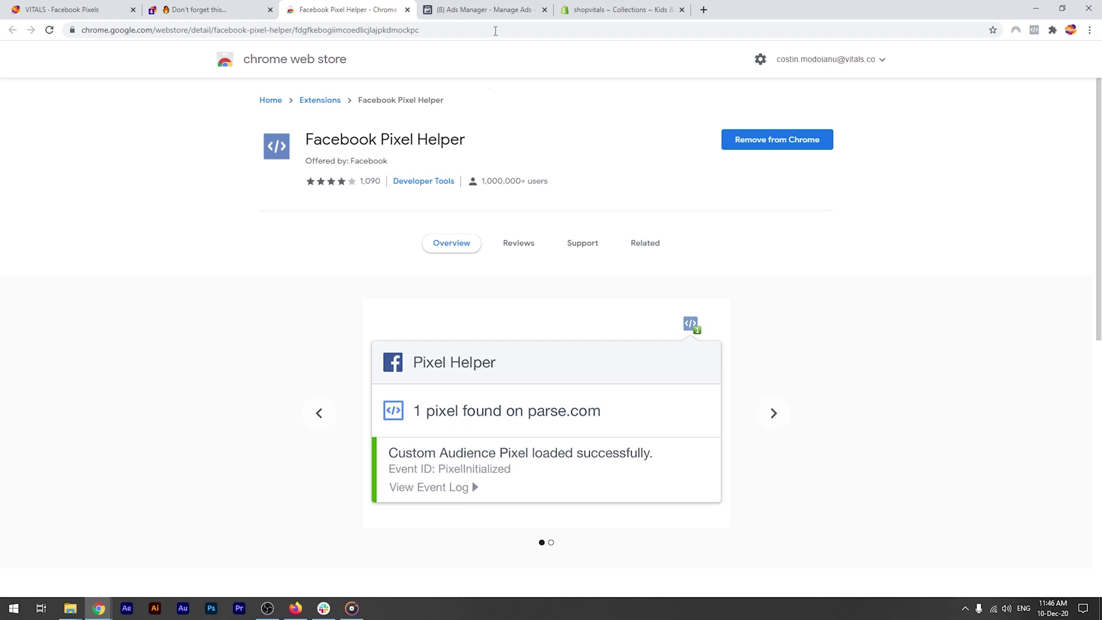
Step: Bring up Facebook Ads Manager's empty Campaigns list for the Facebook Pixels ad account
left_click(488, 10)
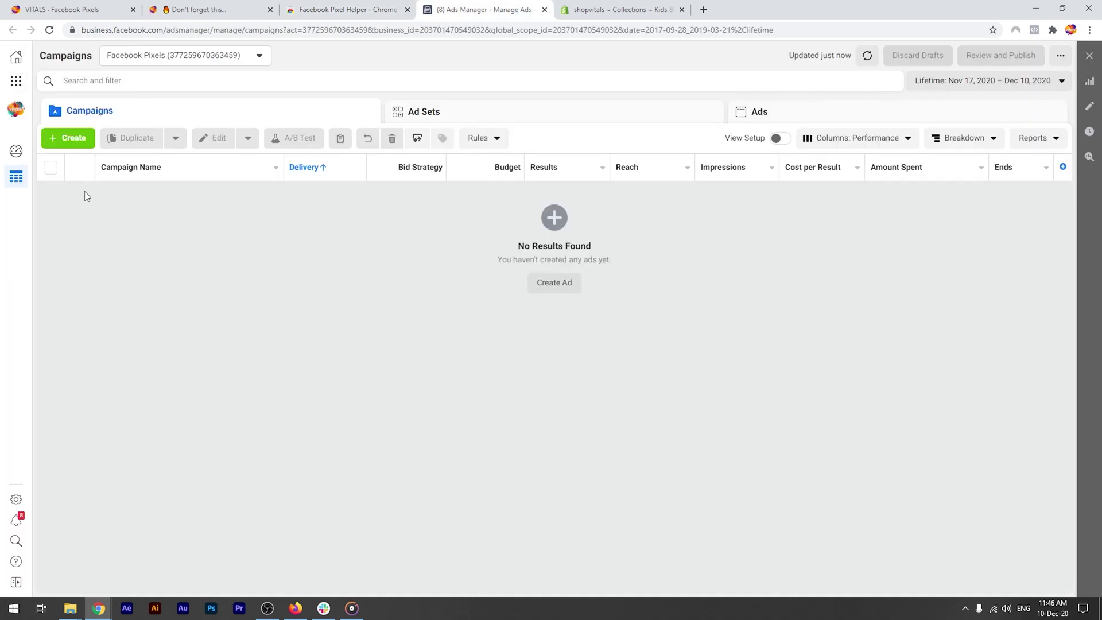
Step: Copy First Pixel's ID from its settings in Facebook Events Manager
left_click(16, 80)
left_click(147, 119)
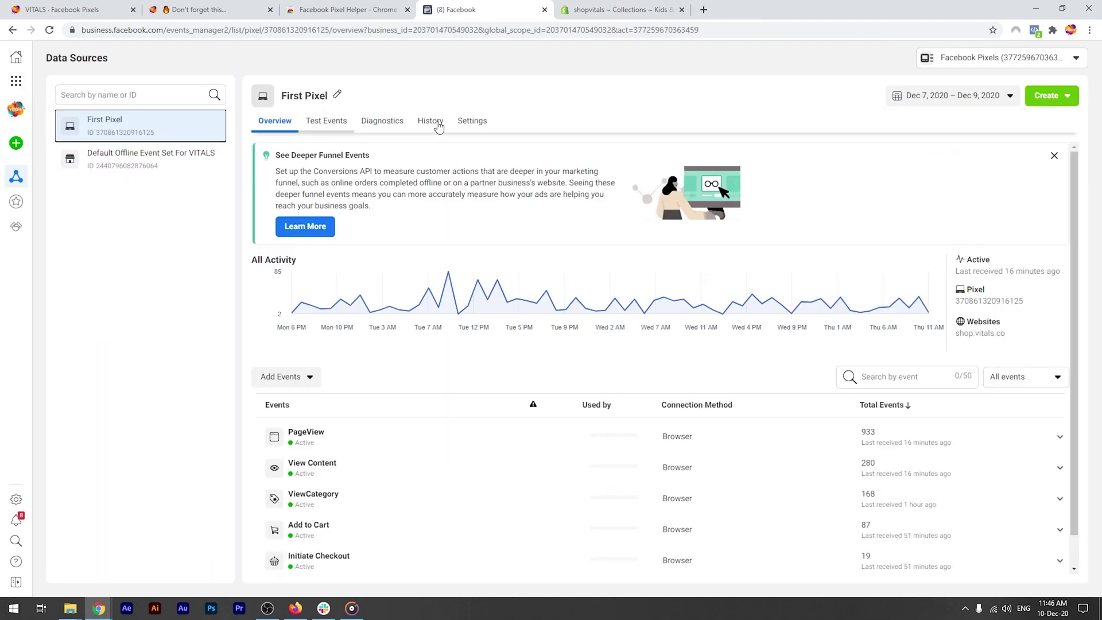
left_click(481, 122)
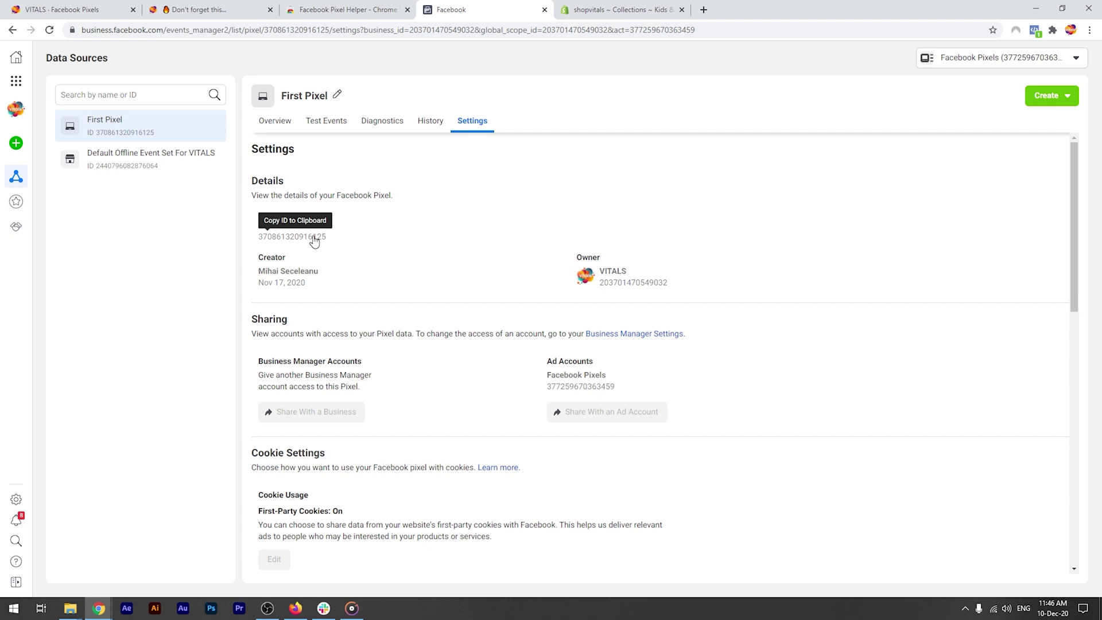
left_click(314, 241)
Step: Paste First Pixel's ID into the Vitals Pixel ID field and save the store-wide pixel
key("ctrl+1")
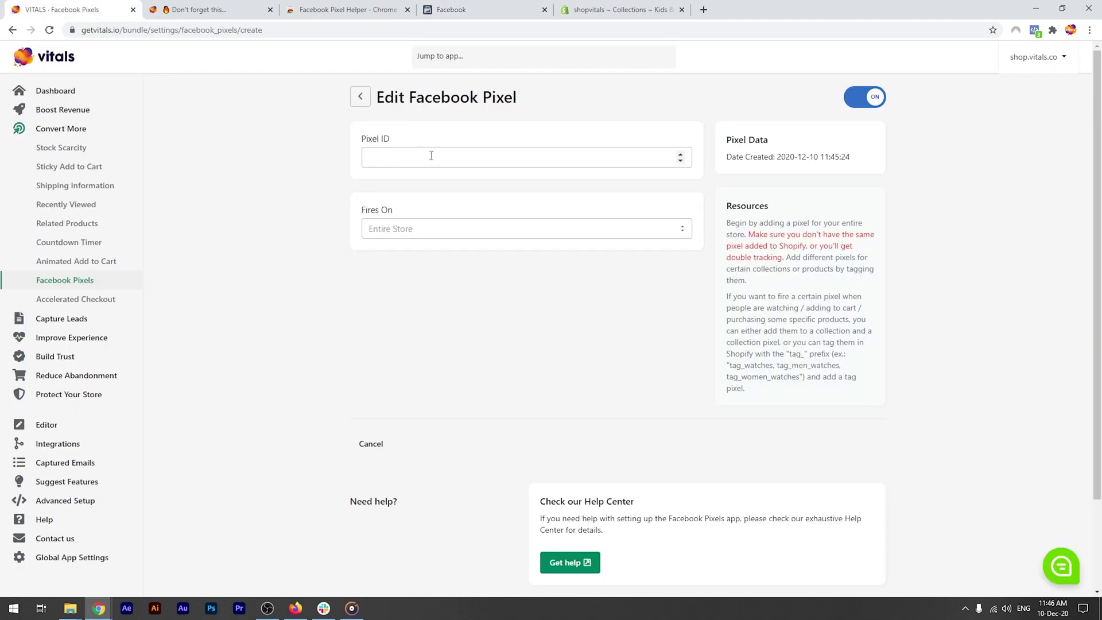
left_click(431, 156)
key("ctrl+v")
left_click(870, 56)
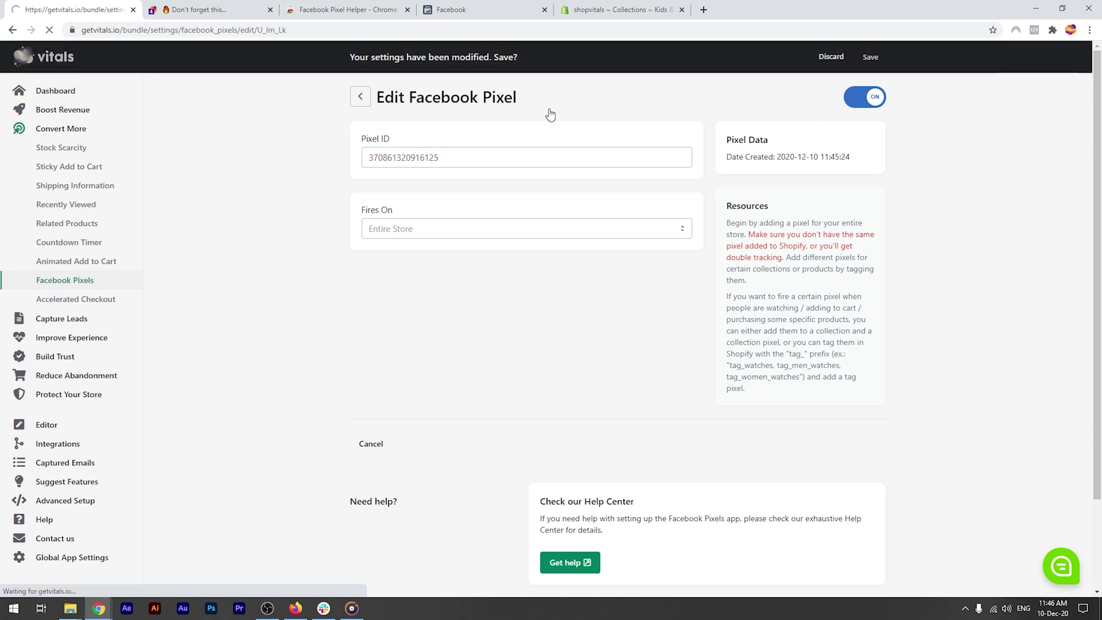
Step: Reload the storefront home page and bring up Pixel Helper
key("ctrl+2")
key("F5")
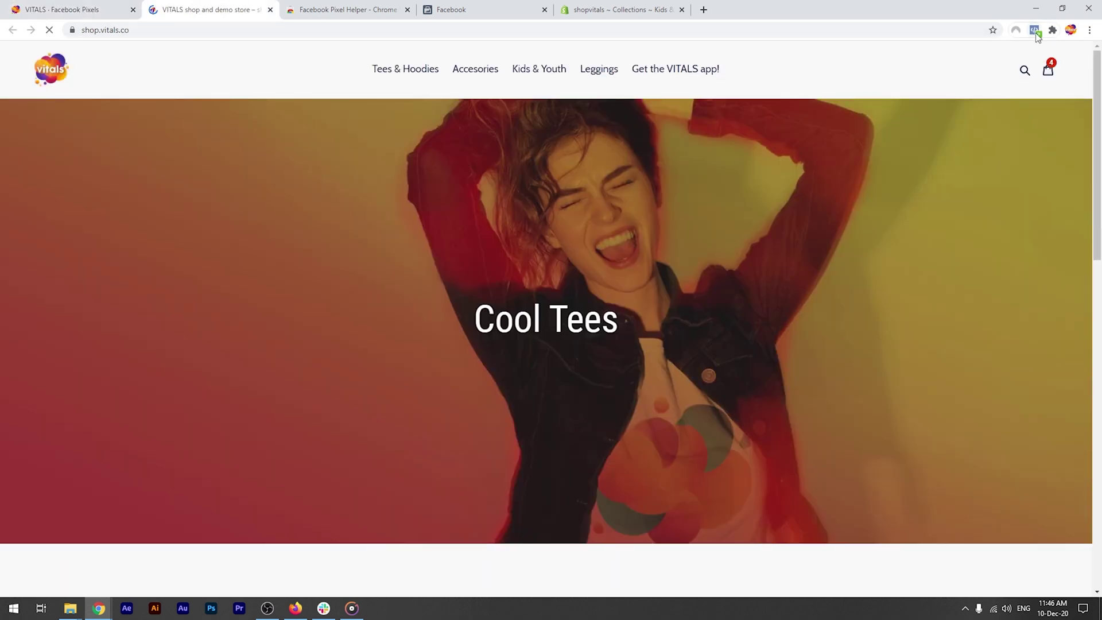
left_click(1035, 30)
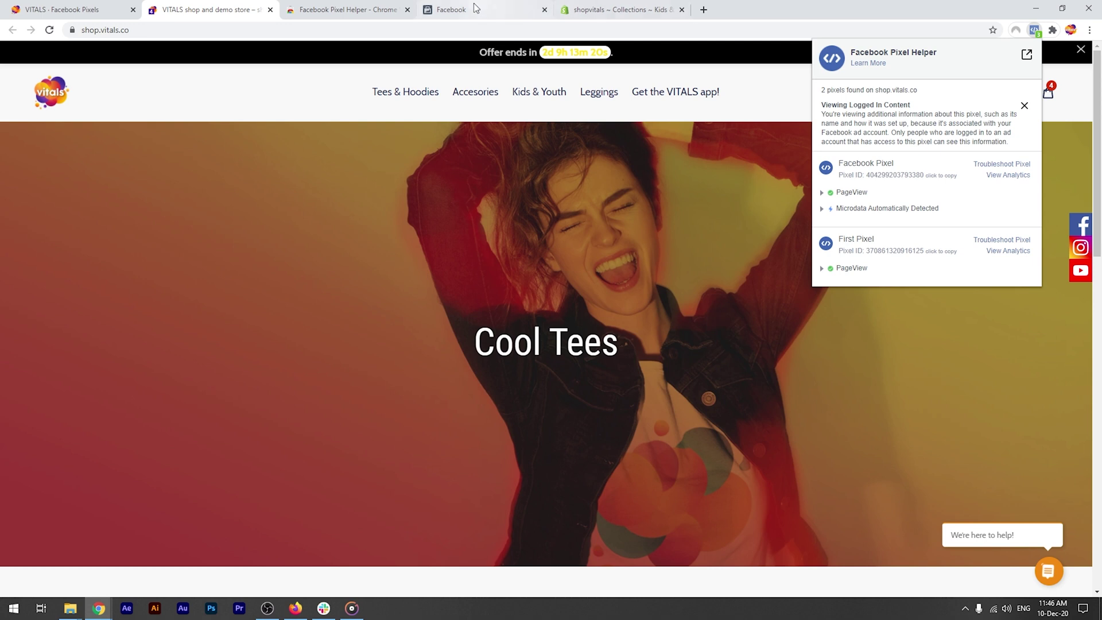
Step: Head back to Facebook Events Manager after seeing First Pixel fire PageView
left_click(445, 9)
Step: Copy the Default Offline Event Set's ID from its Events Manager settings
left_click(136, 164)
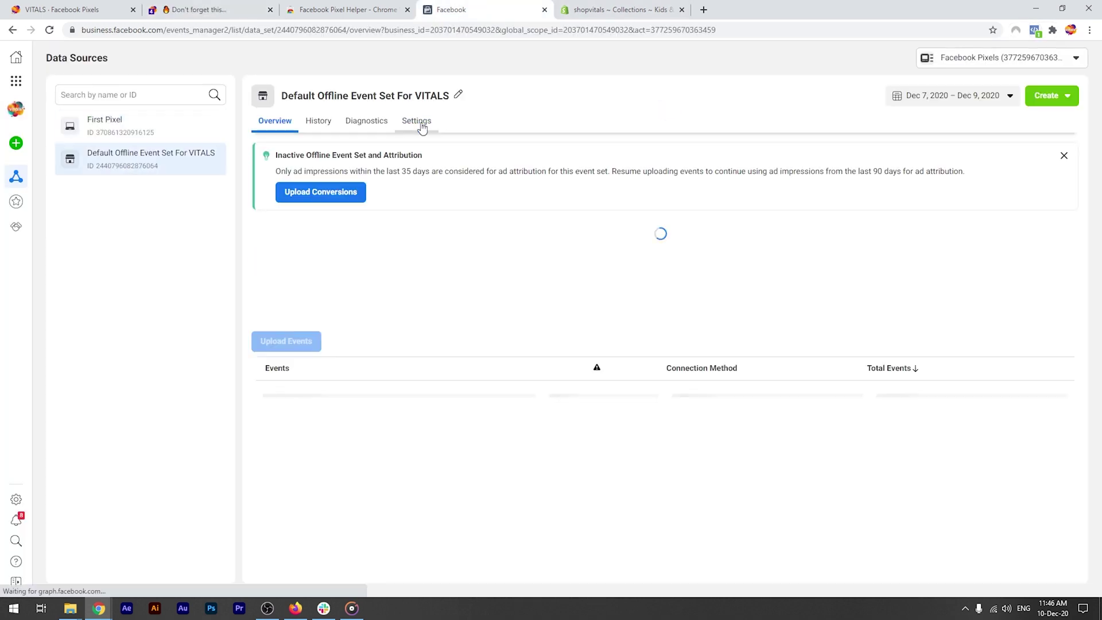
left_click(418, 121)
left_click(312, 238)
Step: Add a new pixel in Vitals and paste the event set's ID as its Pixel ID
left_click(64, 9)
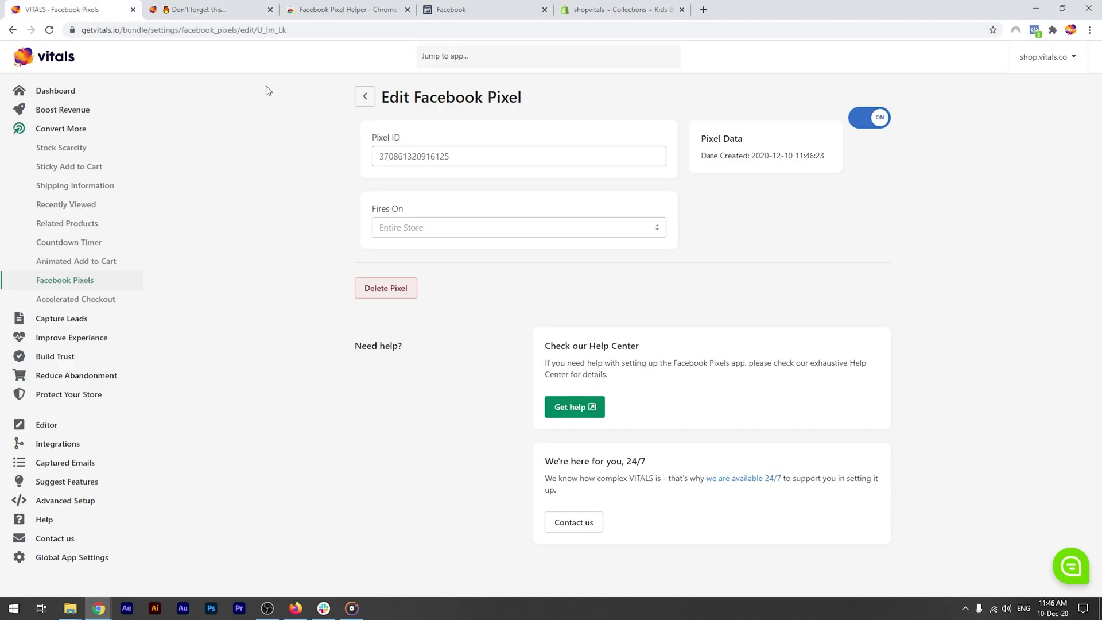
left_click(364, 103)
left_click(839, 184)
left_click(470, 157)
key("ctrl+v")
Step: Set the pixel to fire on the Kids & Youth collection only, save it, and open the storefront
left_click(445, 229)
left_click(436, 253)
left_click(443, 298)
type("kid")
left_click(388, 318)
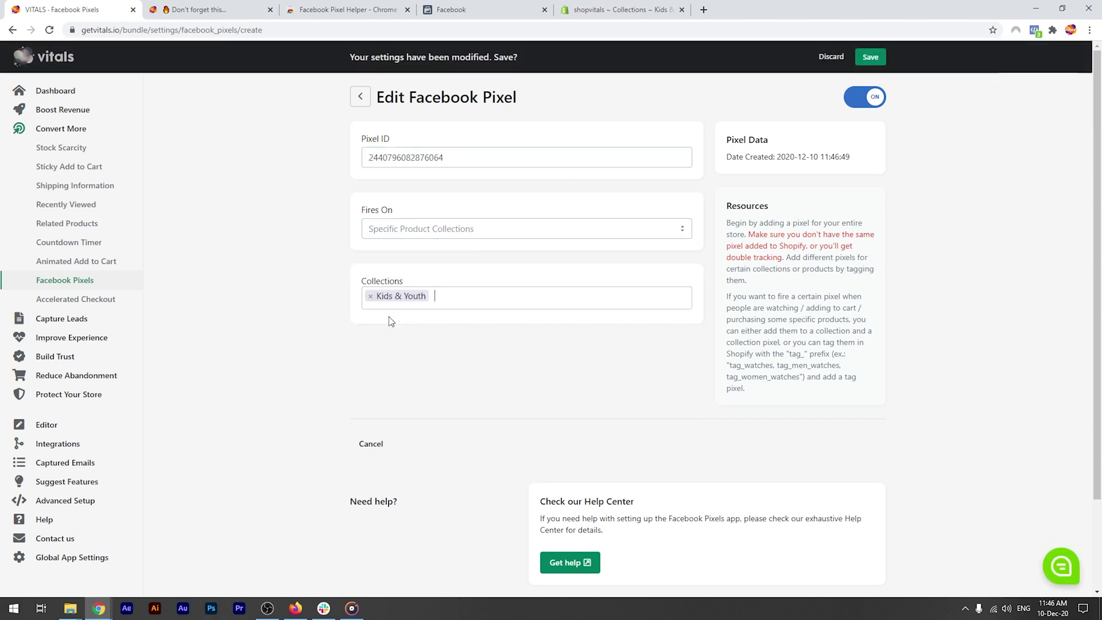
left_click(870, 57)
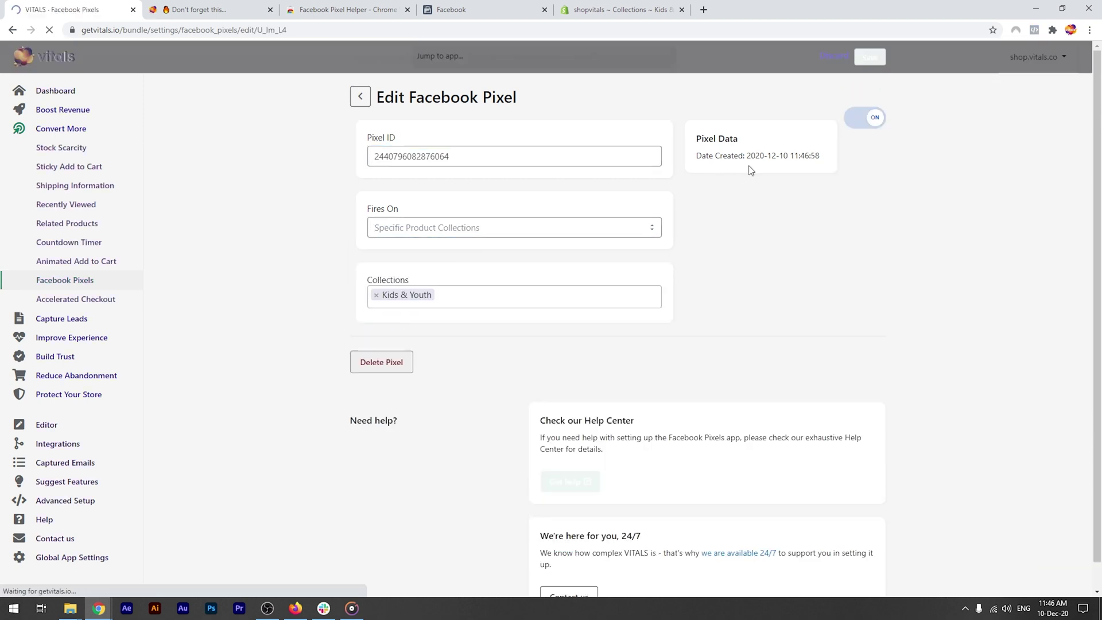
left_click(217, 10)
Step: Check in Pixel Helper which pixels fire on the home page and the Kids & Youth collection
key("F5")
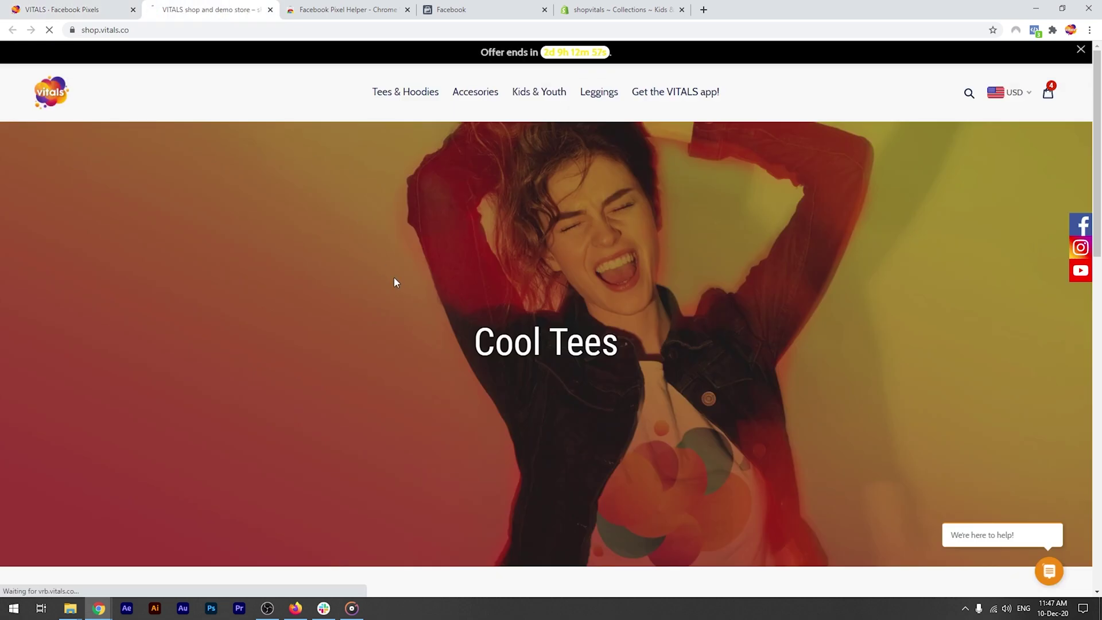
left_click(1035, 30)
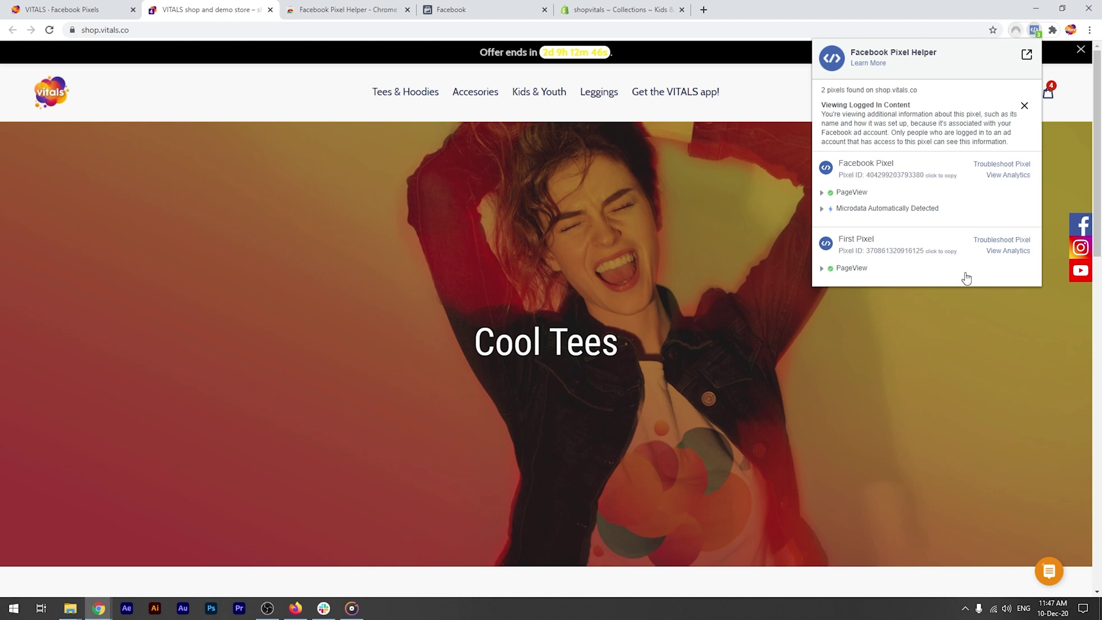
left_click(543, 94)
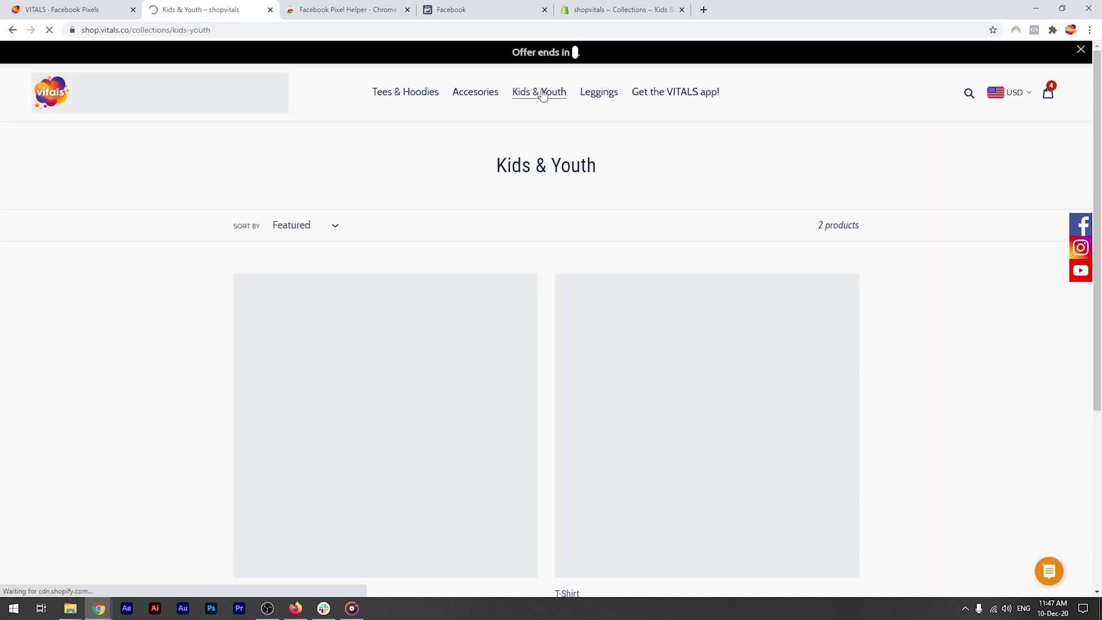
scroll(837, 120, "down", 1)
left_click(1034, 29)
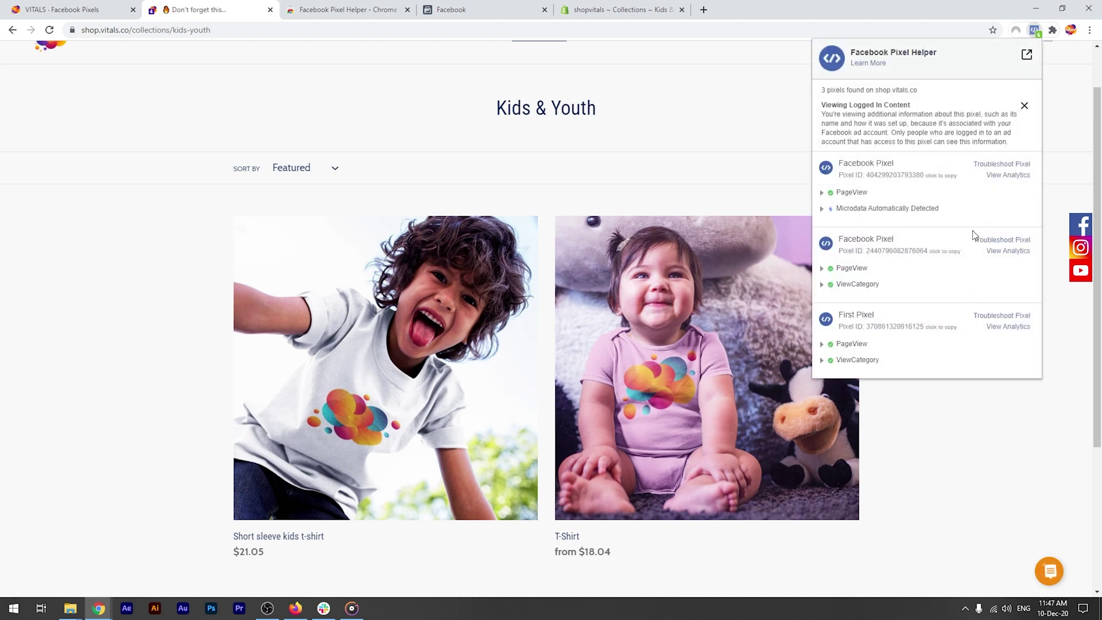
Step: Add the Short sleeve kids t-shirt to the cart and check the fired pixel events
left_click(423, 354)
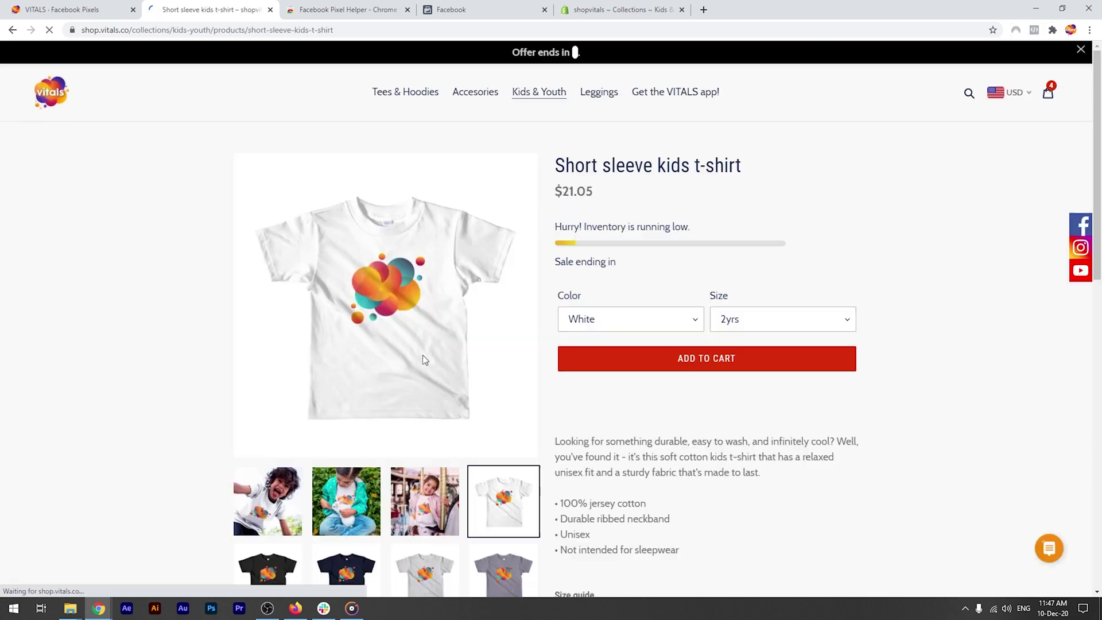
left_click(692, 356)
left_click(1035, 30)
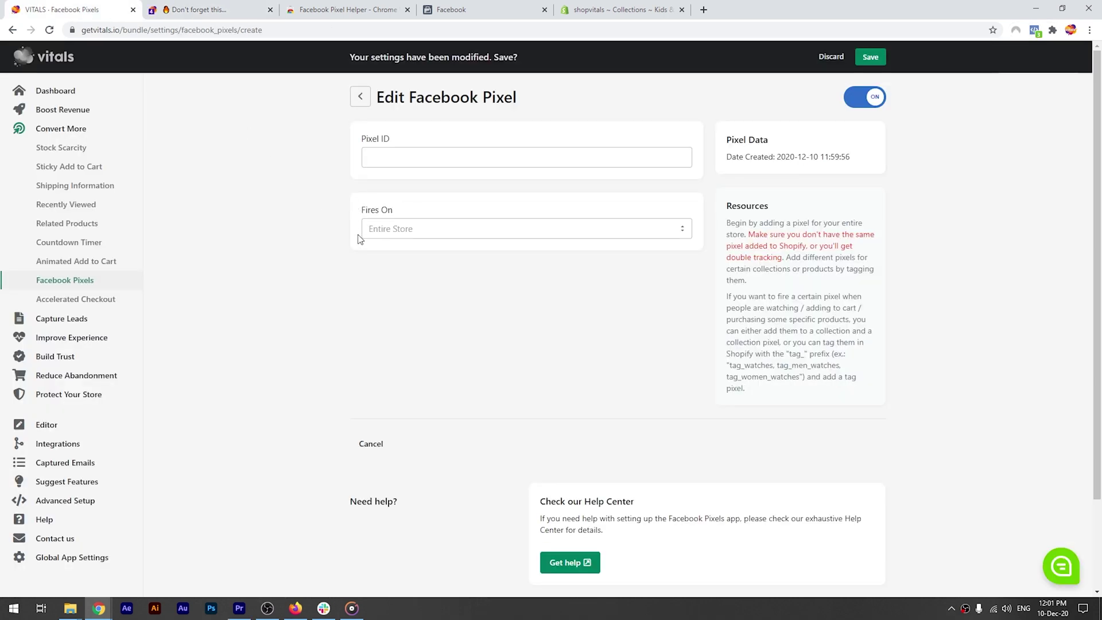
Step: Set the new pixel's Fires On to Specific Product Tags, then return to the pixel list
left_click(455, 233)
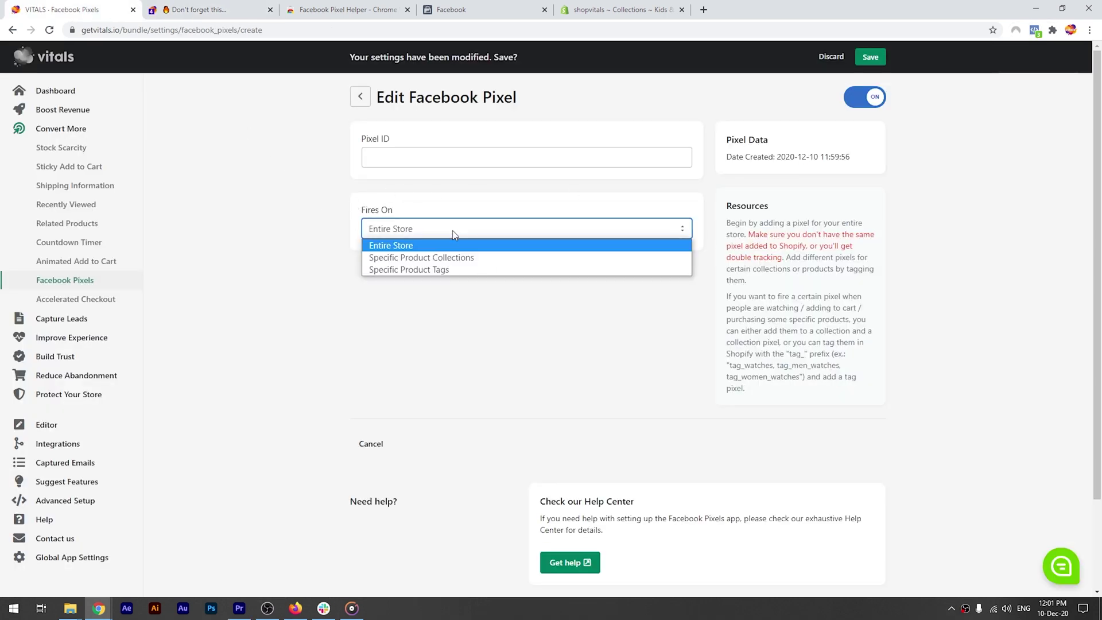
left_click(447, 271)
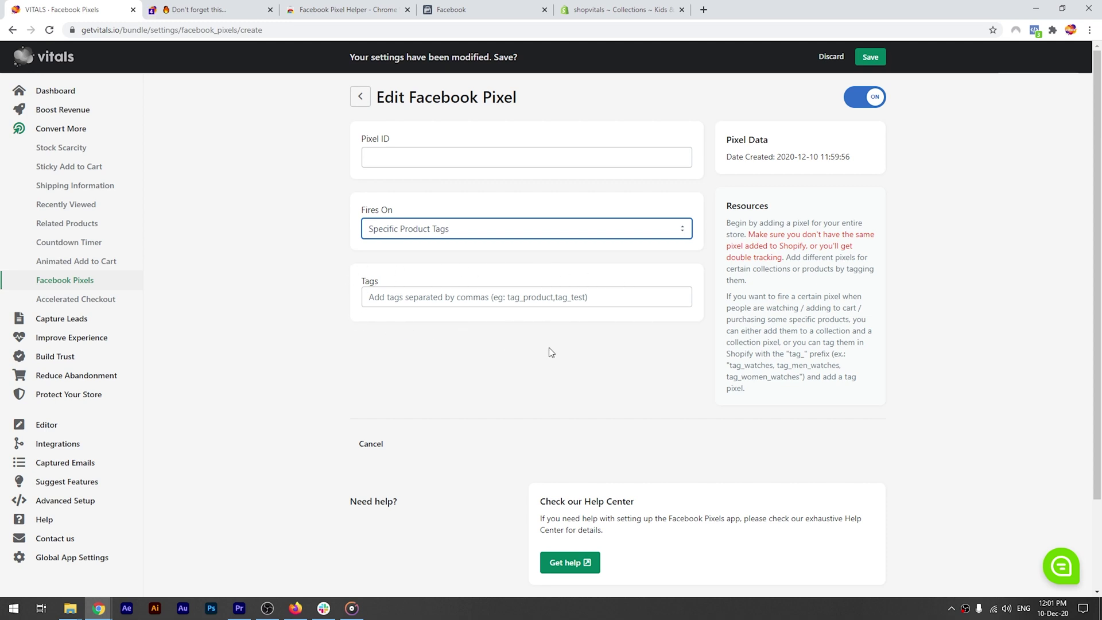
left_click(361, 98)
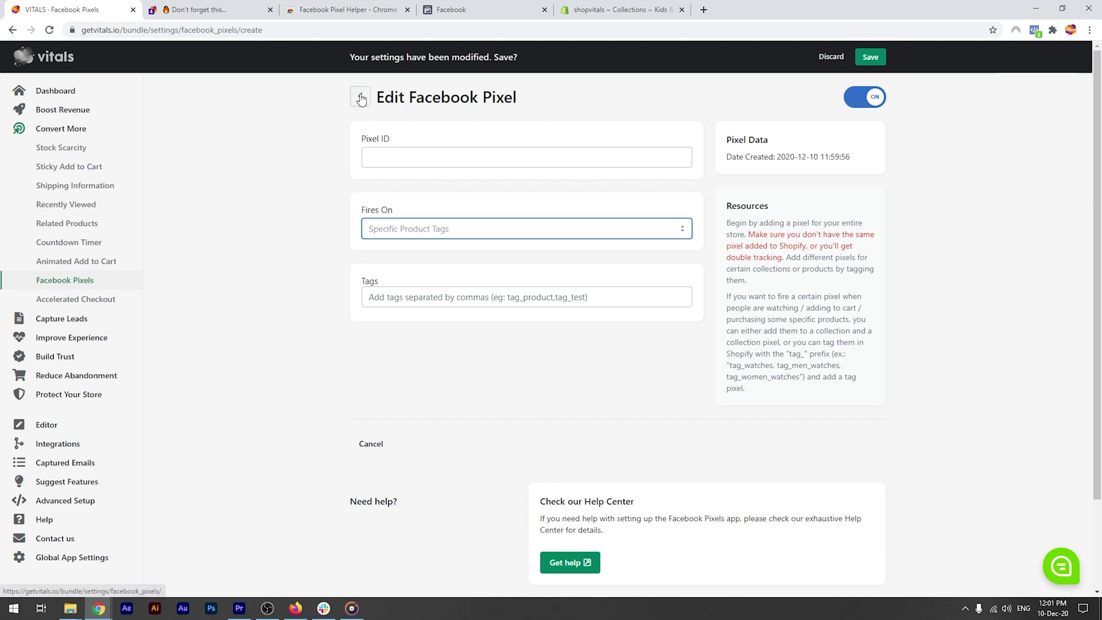